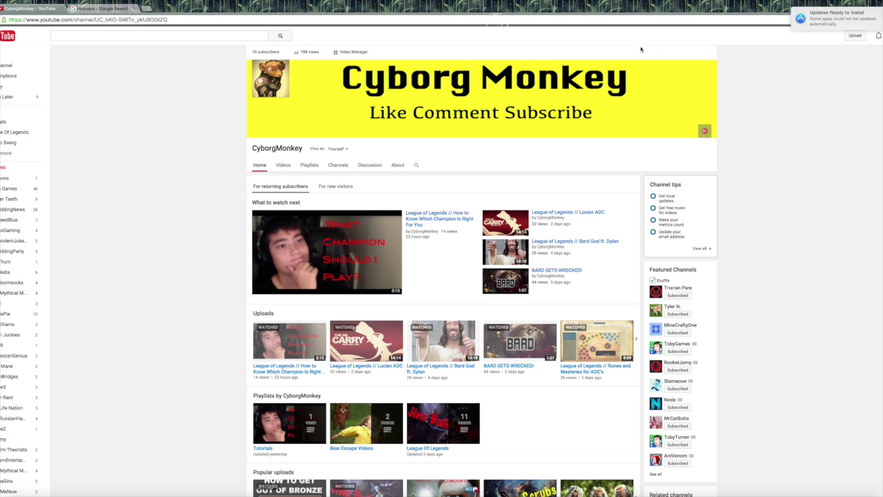
pyautogui.click(115, 9)
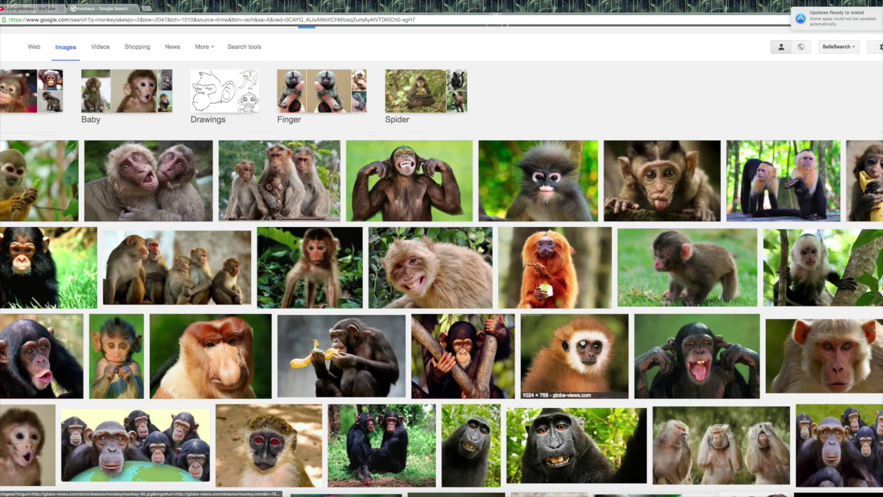
pyautogui.rightClick(655, 273)
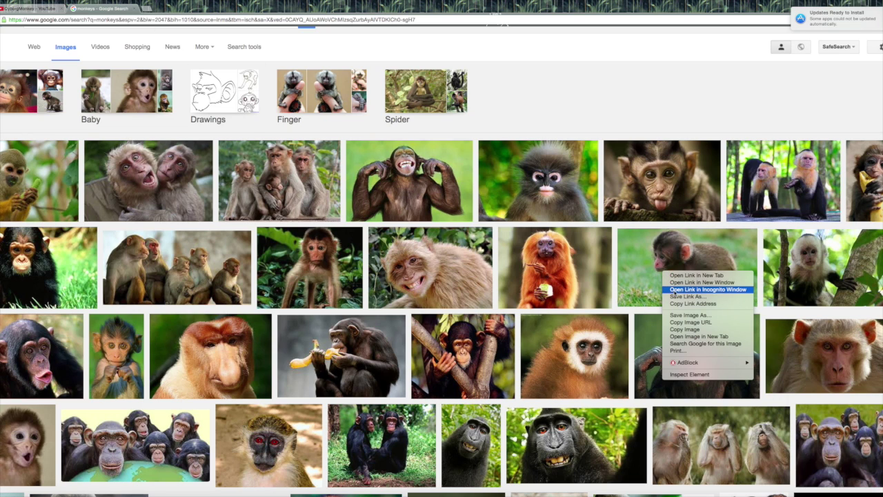
pyautogui.click(592, 101)
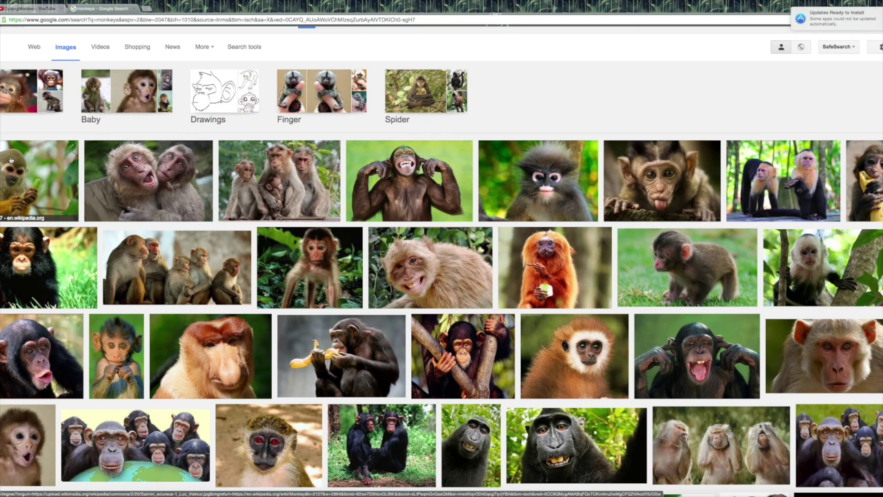
pyautogui.click(31, 12)
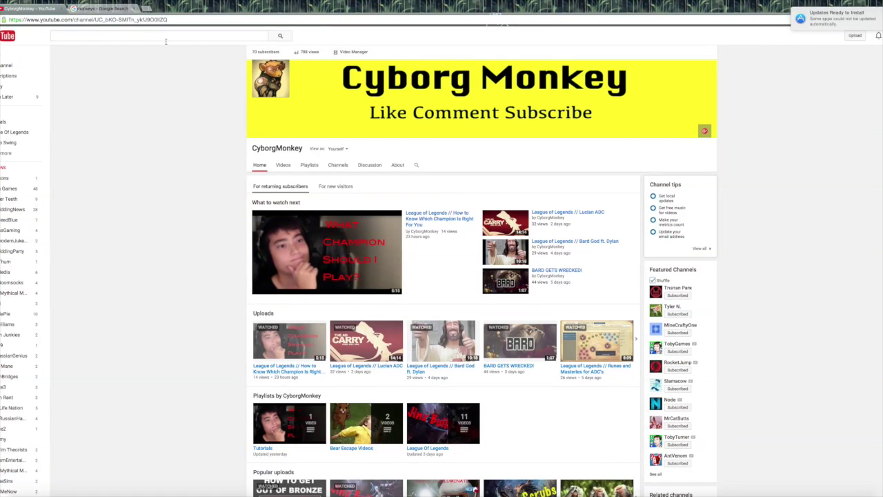
pyautogui.click(712, 67)
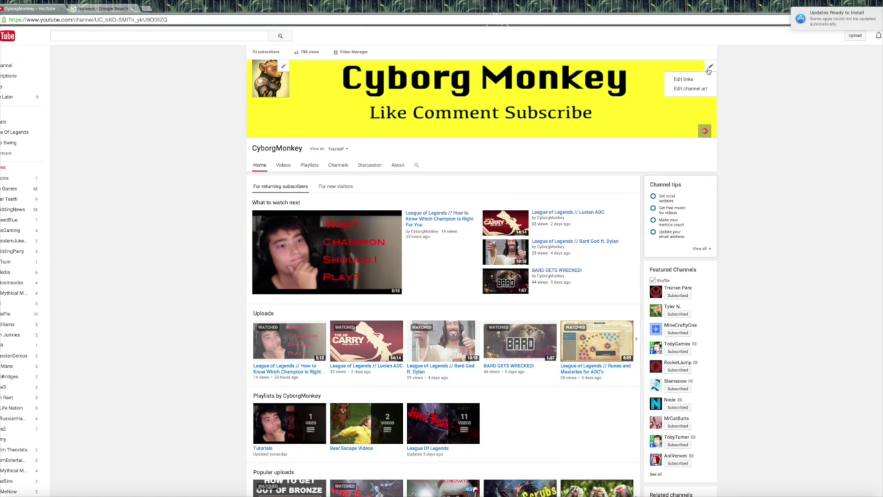
pyautogui.click(693, 90)
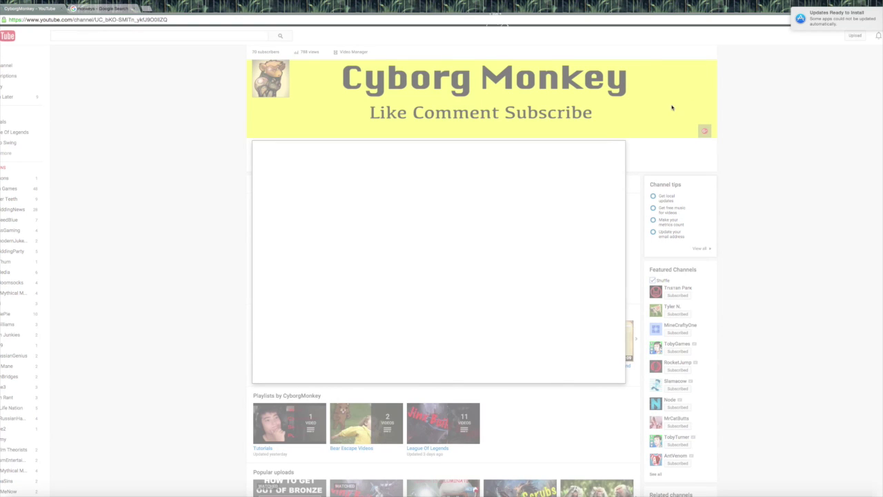
pyautogui.click(619, 153)
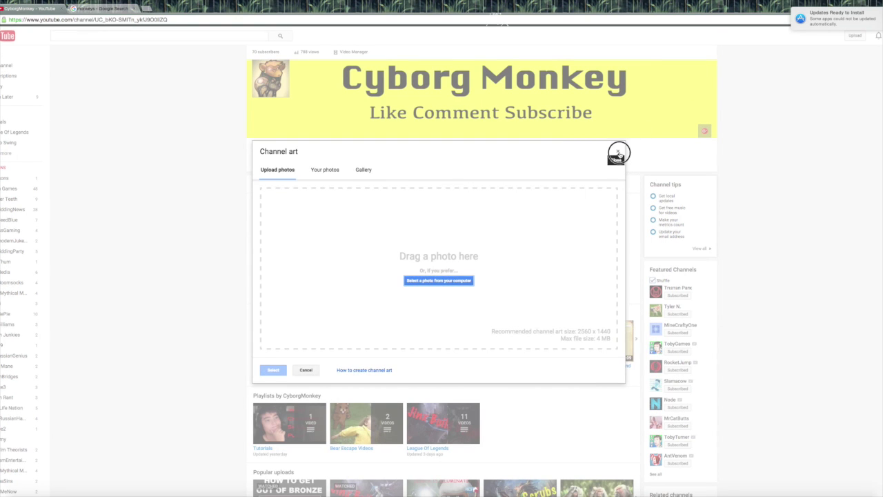
# - Save the squirrel monkey picture from the Google image results to Downloads as "monkey channel art"
pyautogui.click(104, 8)
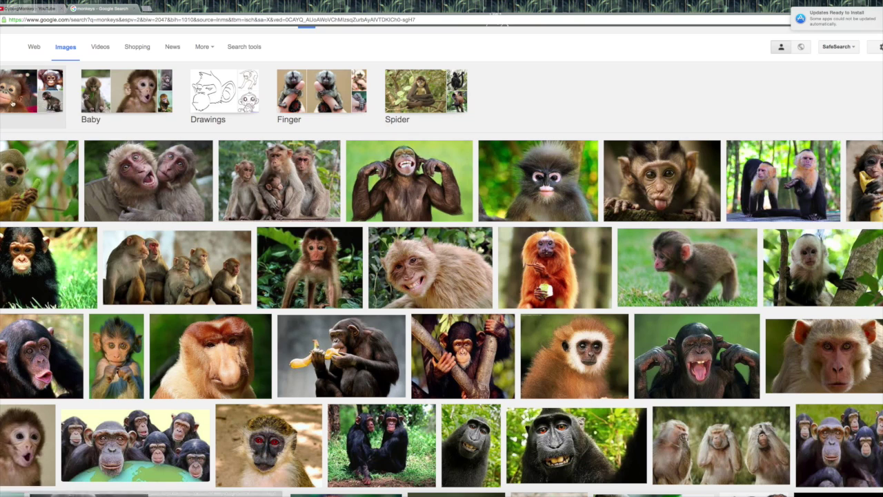
pyautogui.rightClick(44, 193)
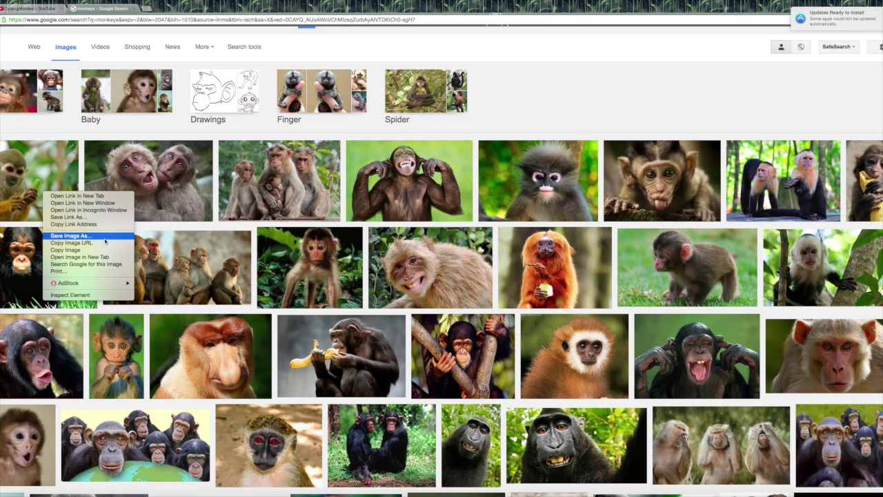
pyautogui.click(104, 238)
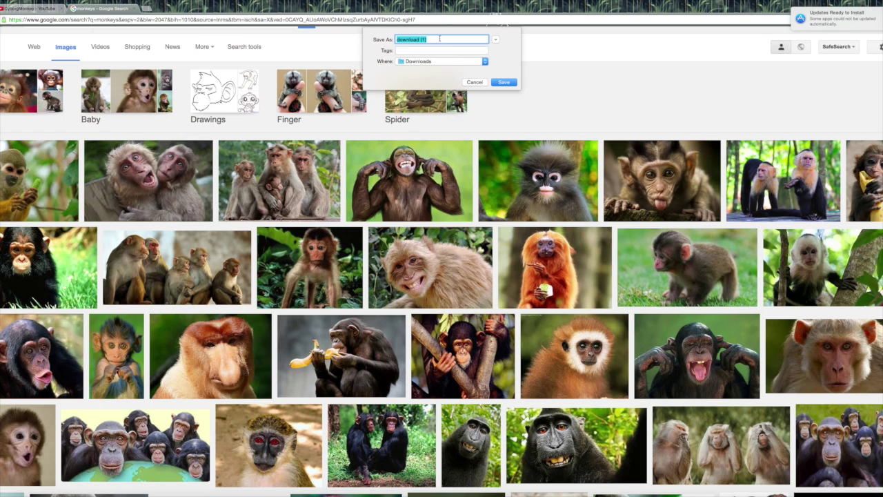
pyautogui.write('monkey channel art')
pyautogui.click(503, 82)
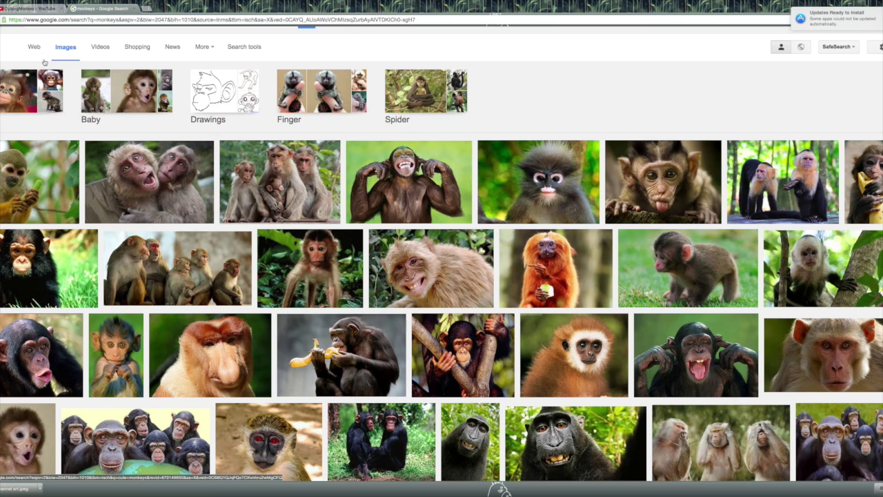
# - Try to upload monkey channel art.jpeg from Downloads as the YouTube channel art
pyautogui.click(33, 9)
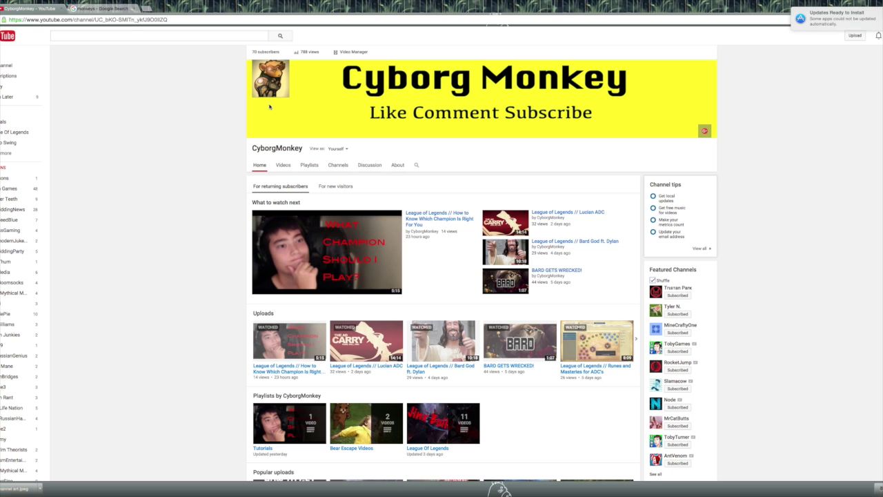
pyautogui.click(710, 67)
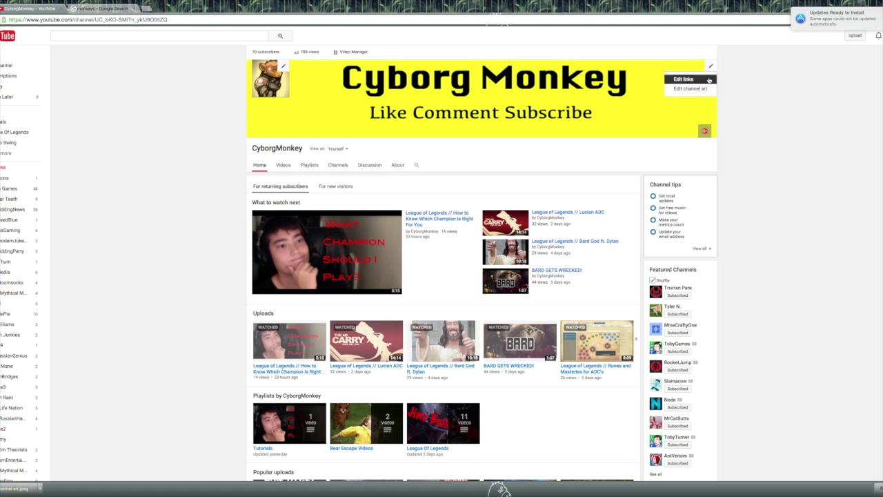
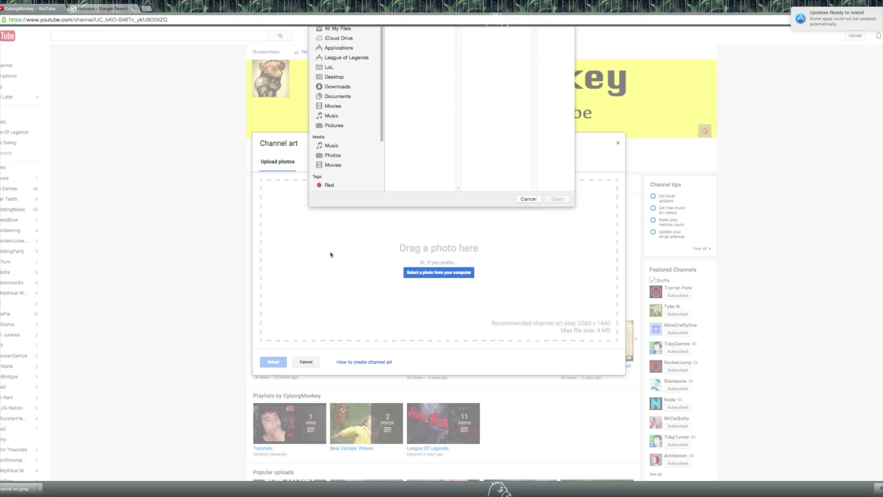
pyautogui.click(347, 116)
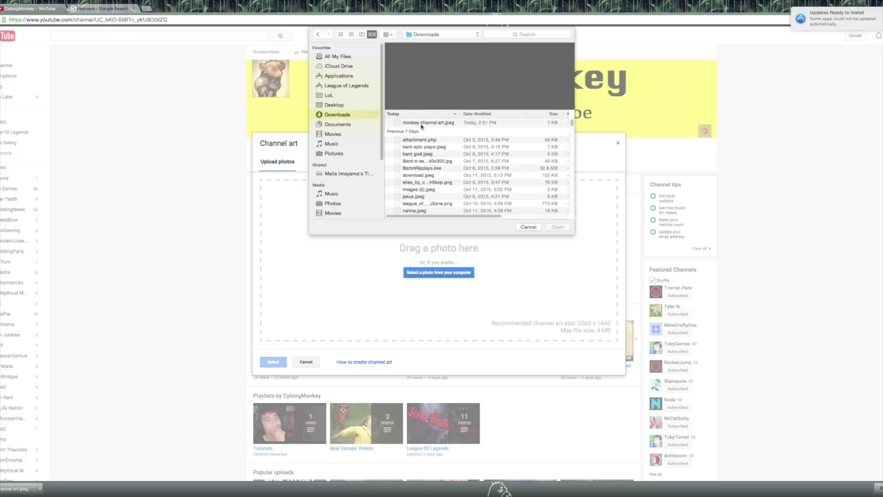
pyautogui.click(421, 123)
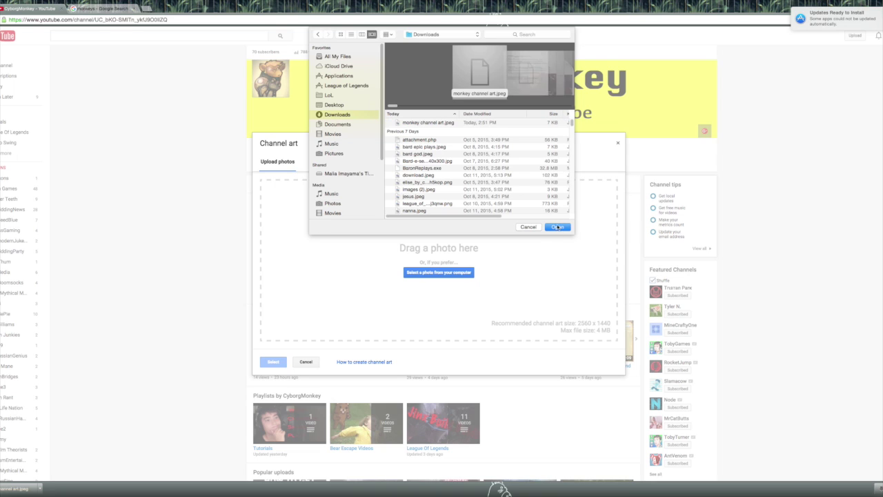
pyautogui.click(557, 227)
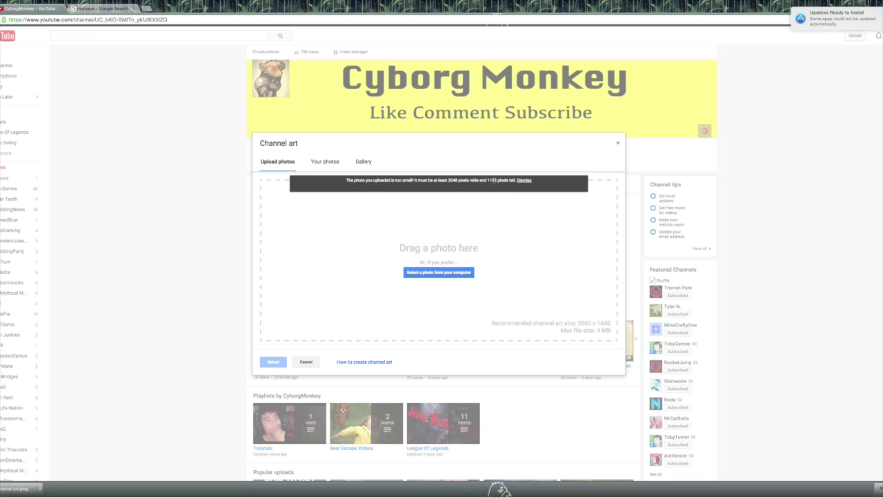
pyautogui.click(523, 180)
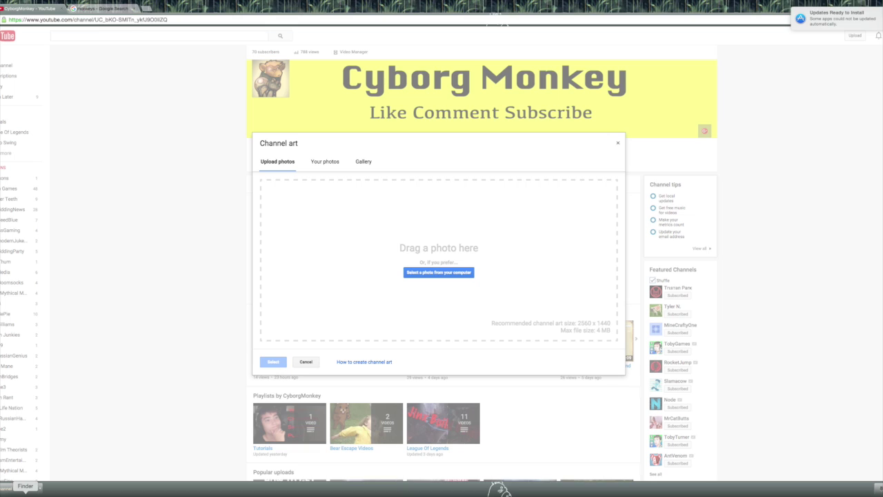
# - Find monkey channel art.jpeg in Finder, open it in Preview, and enlarge and reposition the image window
pyautogui.click(24, 492)
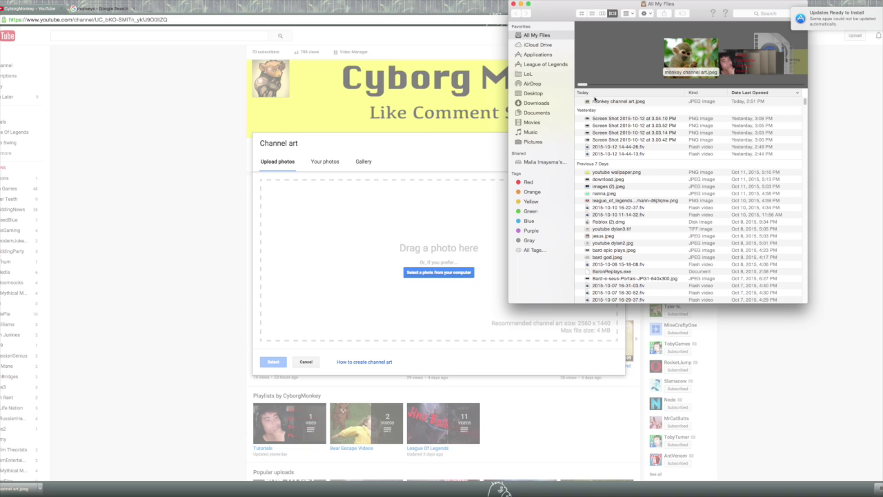
pyautogui.click(593, 101)
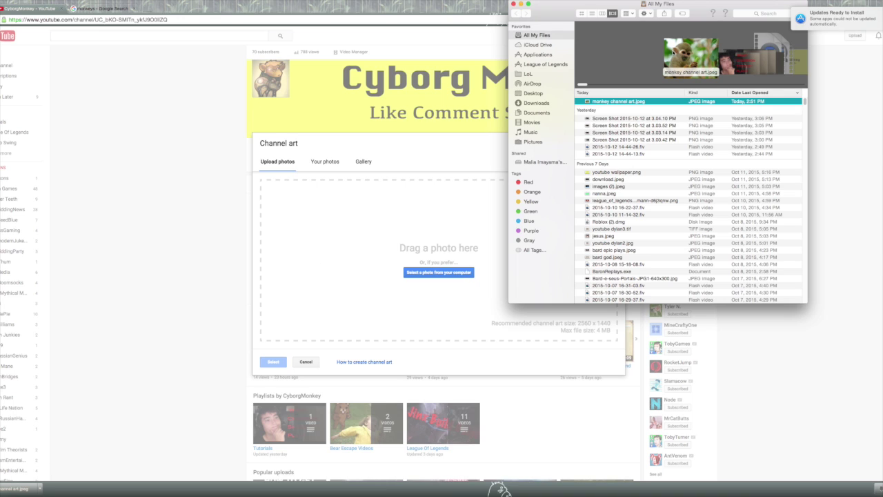
pyautogui.rightClick(655, 102)
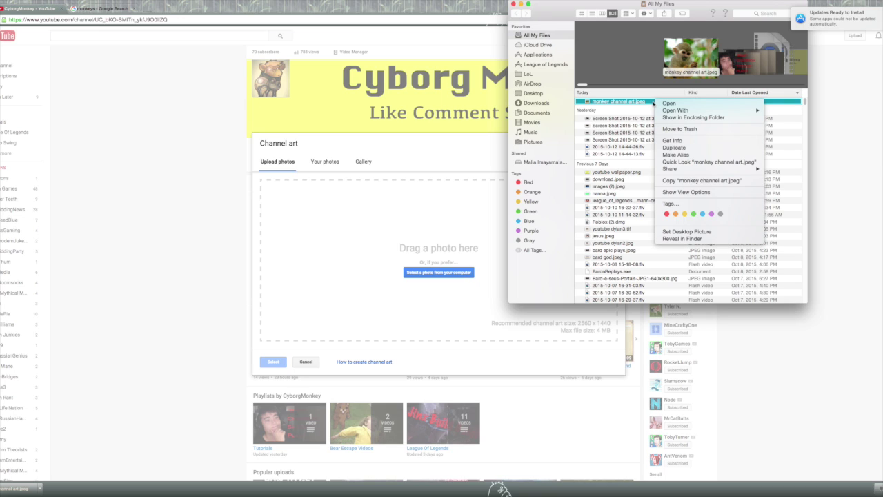
pyautogui.moveTo(668, 111)
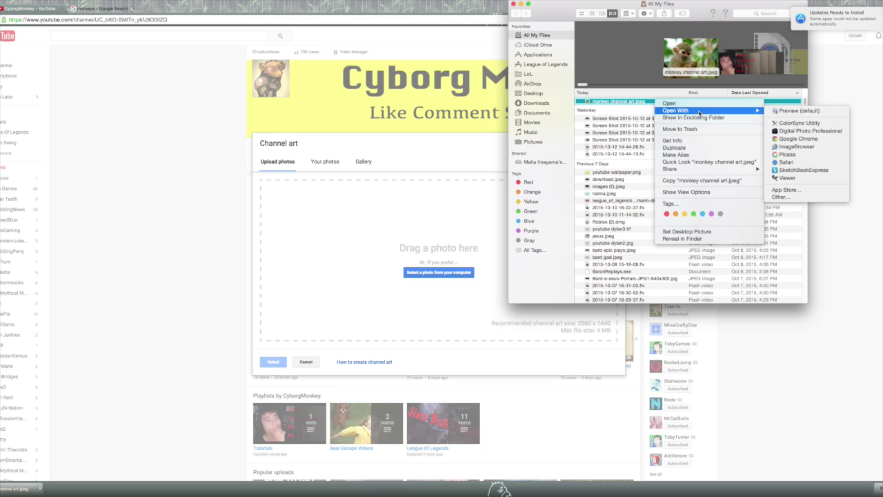
pyautogui.click(775, 111)
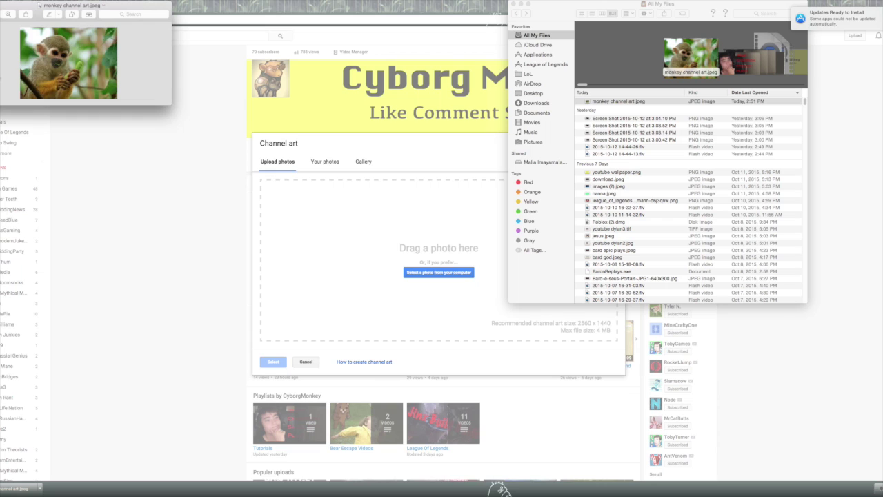
pyautogui.moveTo(172, 105); pyautogui.dragTo(201, 153)
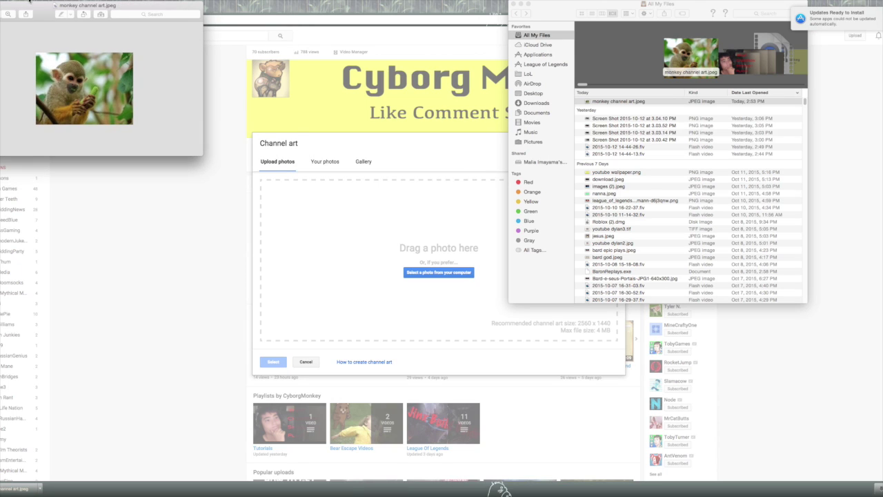
pyautogui.moveTo(42, 12)
pyautogui.mouseDown()
pyautogui.moveTo(69, 12)
pyautogui.moveTo(47, 6)
pyautogui.mouseUp()
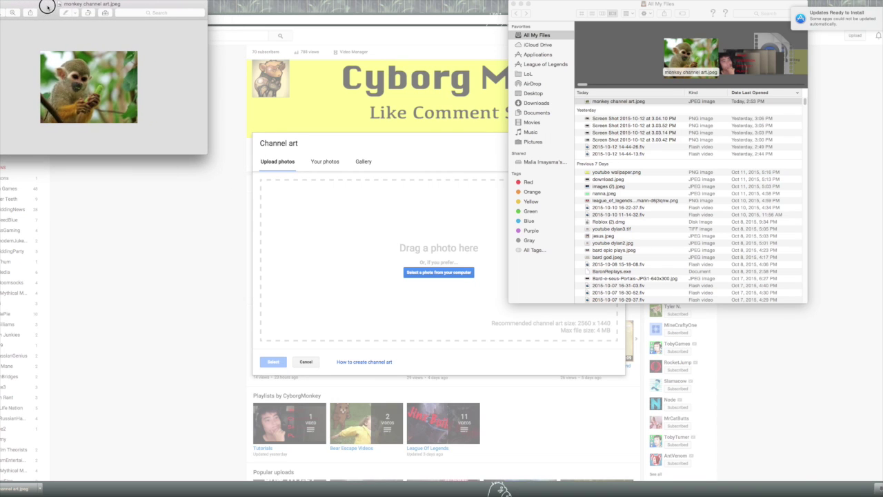
# - Open the size adjustment for the monkey image, keep pixels as the unit and turn off proportional scaling
pyautogui.click(84, 1)
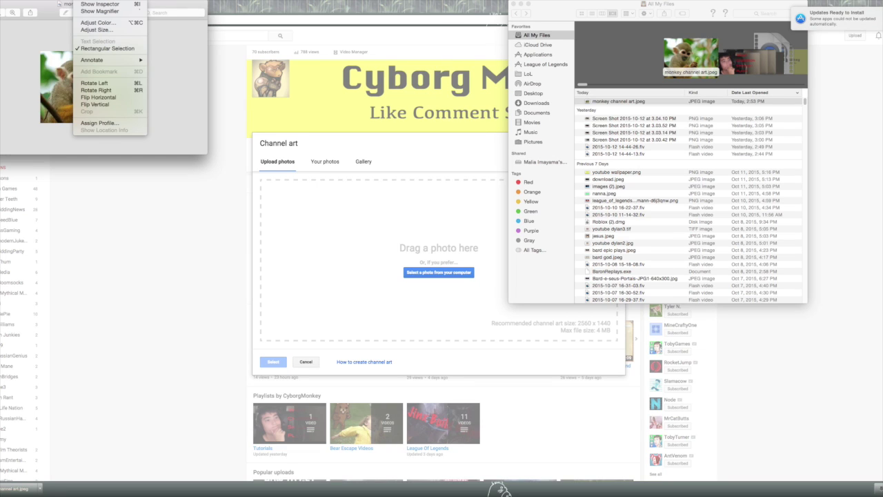
pyautogui.click(108, 31)
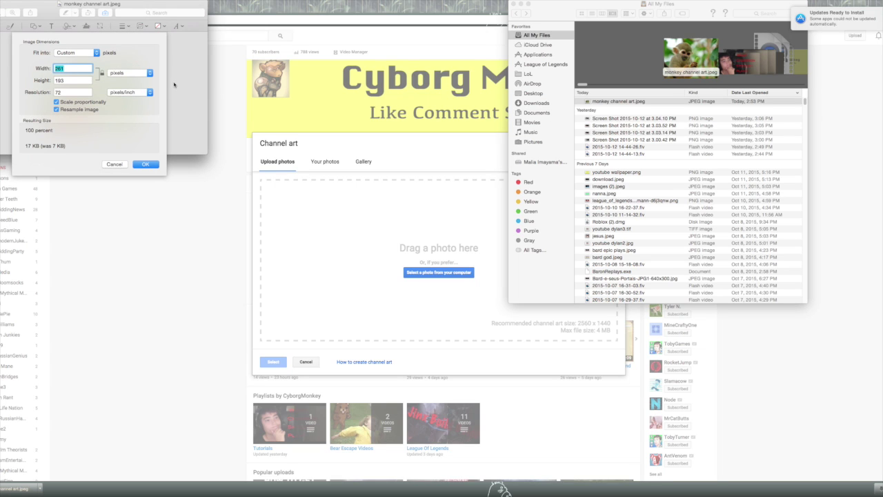
pyautogui.click(150, 73)
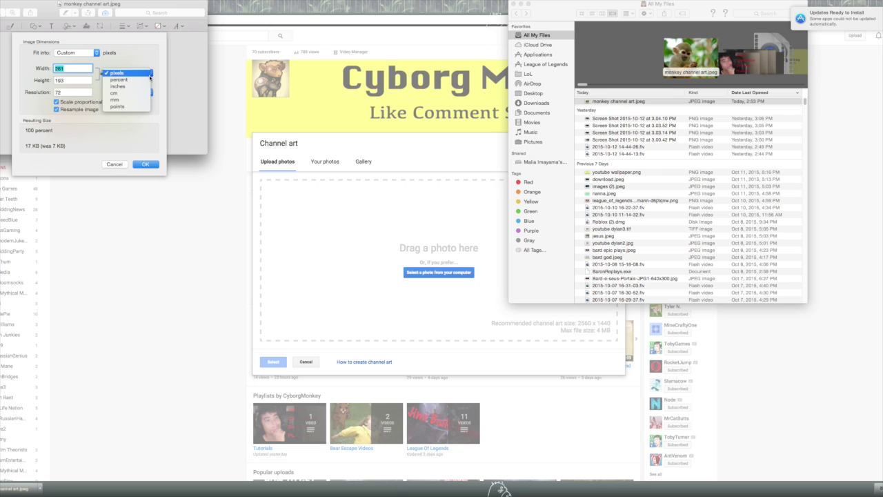
pyautogui.click(119, 87)
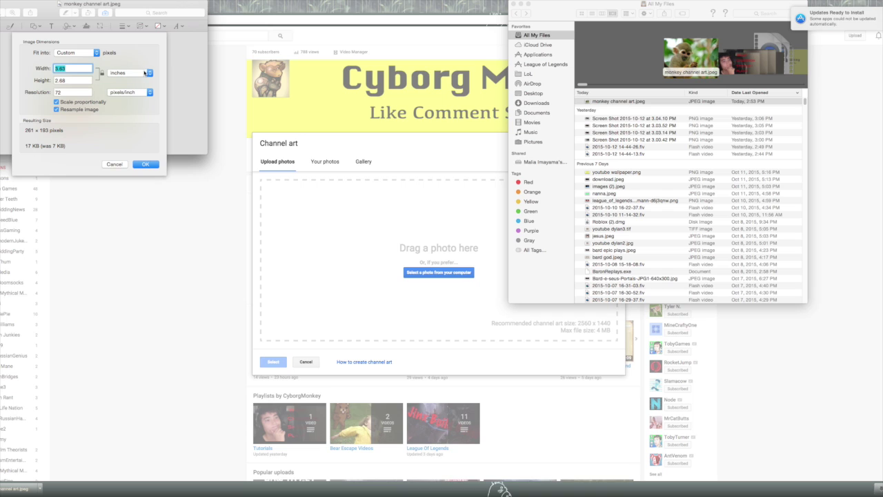
pyautogui.click(145, 73)
pyautogui.click(136, 60)
pyautogui.click(150, 74)
pyautogui.click(150, 74)
pyautogui.click(57, 102)
# - Resize the monkey image to 2048 pixels wide and 1152 pixels high
pyautogui.write('2048')
pyautogui.doubleClick(68, 80)
pyautogui.write('19')
pyautogui.press('BackSpace')
pyautogui.press('BackSpace')
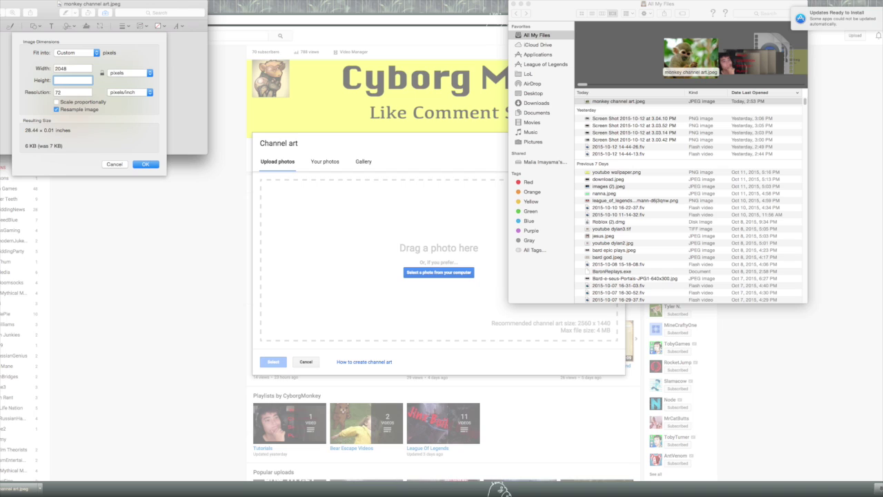
pyautogui.write('1152')
pyautogui.click(147, 164)
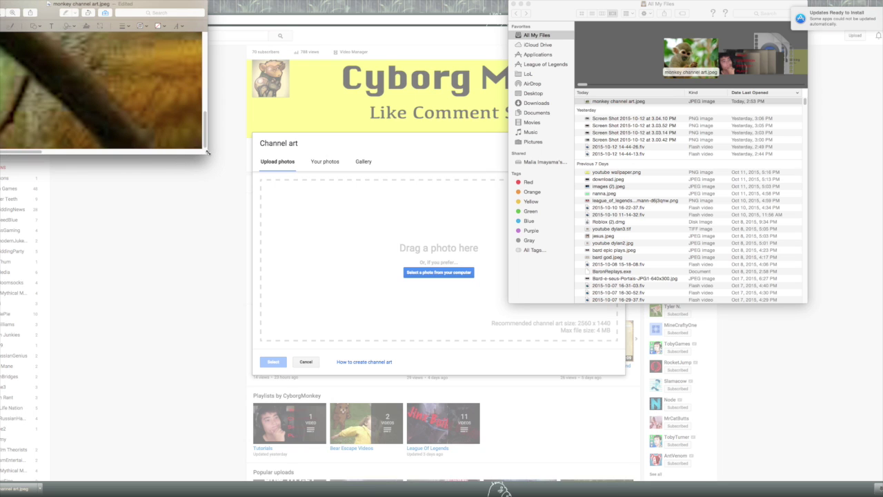
# - Add two text boxes with the placeholder "Text" to the image, placing one in the background beside the monkey's head
pyautogui.moveTo(205, 153); pyautogui.dragTo(772, 445)
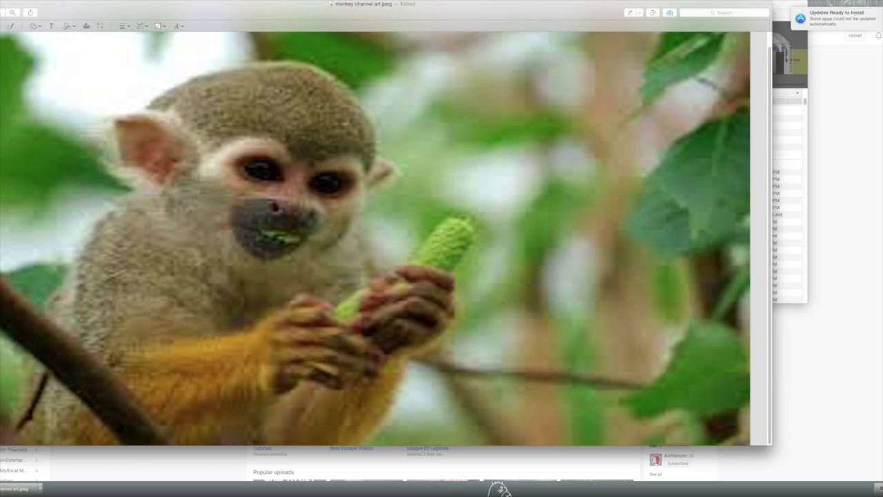
pyautogui.click(52, 26)
pyautogui.click(379, 230)
pyautogui.click(400, 196)
pyautogui.moveTo(449, 194); pyautogui.dragTo(442, 153)
# - Save the resized and annotated monkey channel art.jpeg
pyautogui.click(25, 3)
pyautogui.click(35, 45)
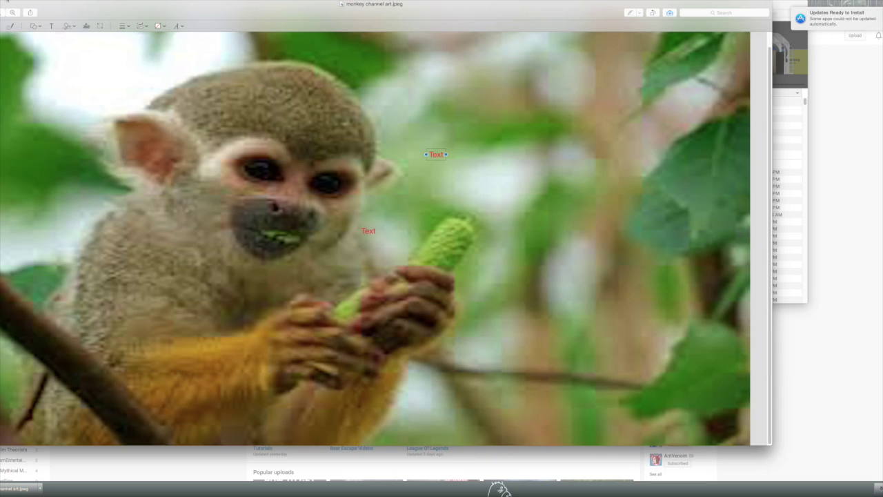
pyautogui.click(11, 3)
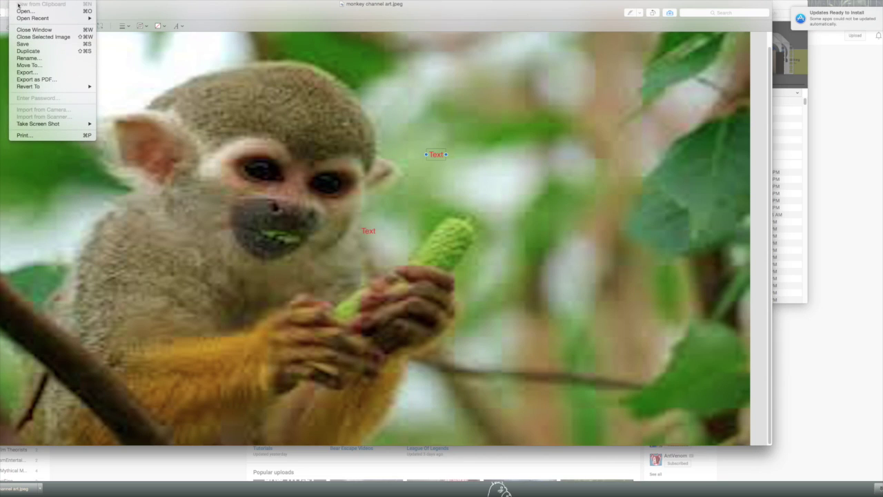
pyautogui.click(40, 43)
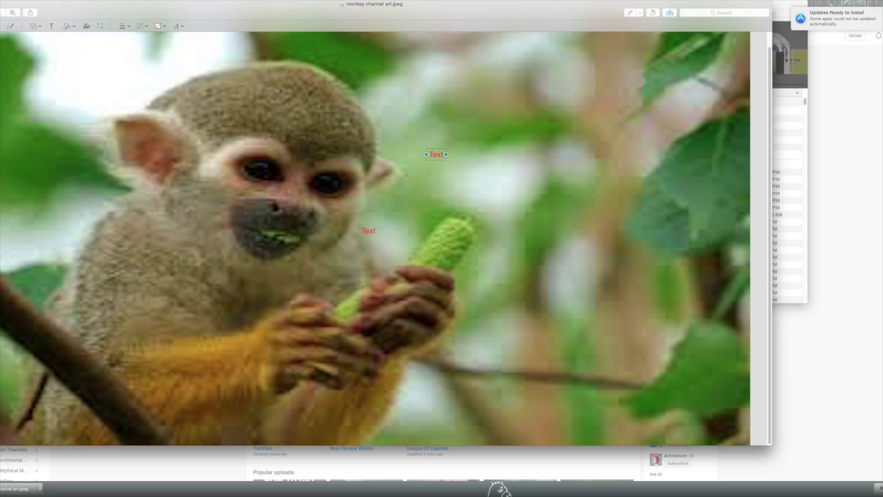
# - Close the monkey image and switch back to the Channel art dialog on YouTube
pyautogui.press('super+w')
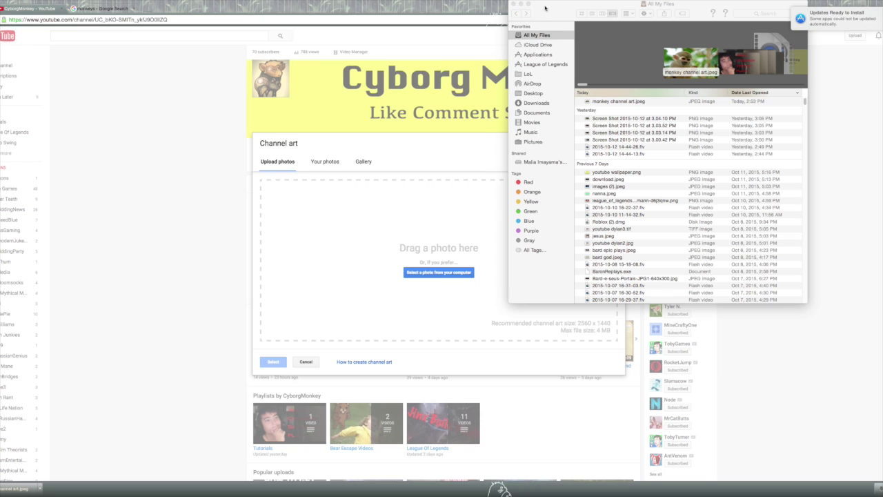
pyautogui.moveTo(545, 9); pyautogui.dragTo(547, 16)
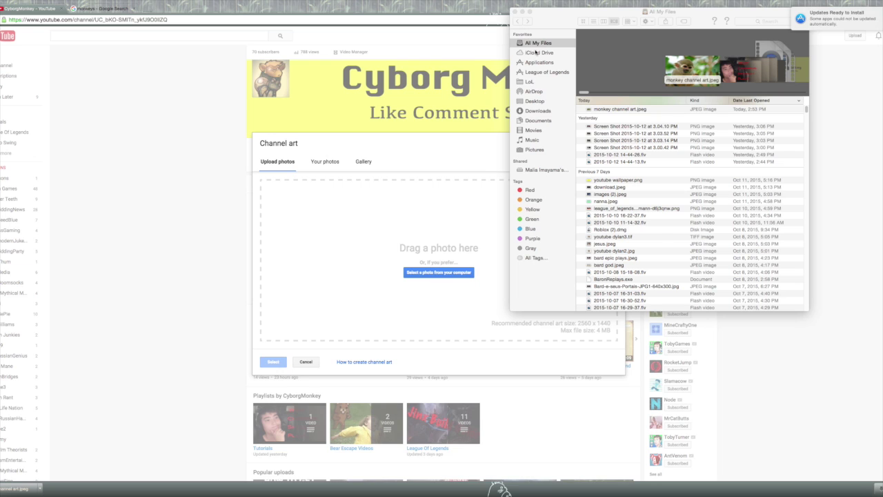
pyautogui.click(453, 53)
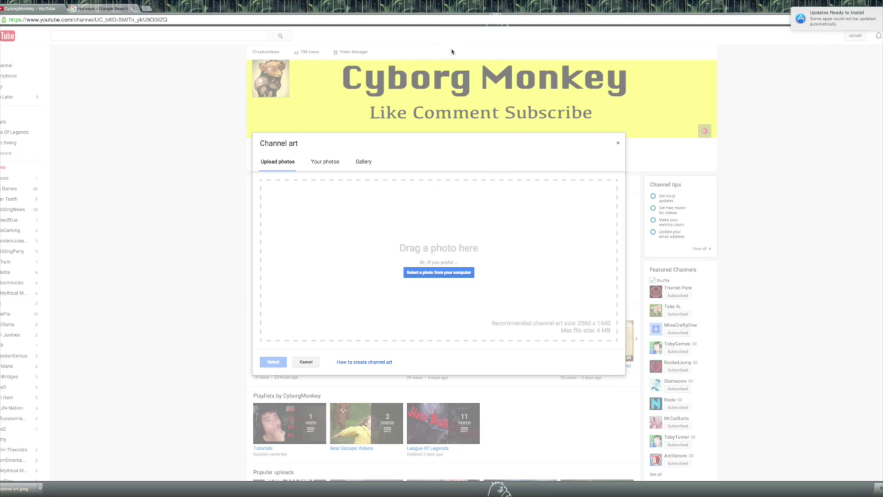
# - Upload monkey channel art.jpeg from the Downloads folder and apply it as the channel art
pyautogui.click(459, 274)
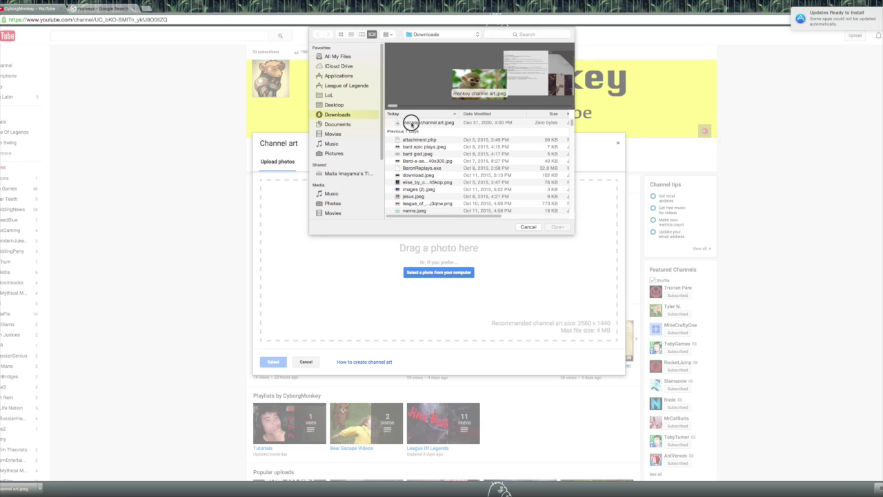
pyautogui.click(412, 123)
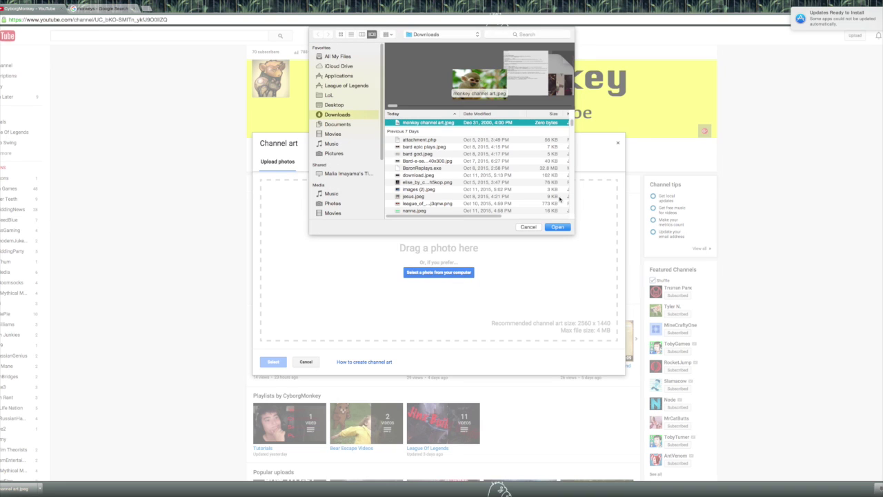
pyautogui.hscroll(3, 525, 214)
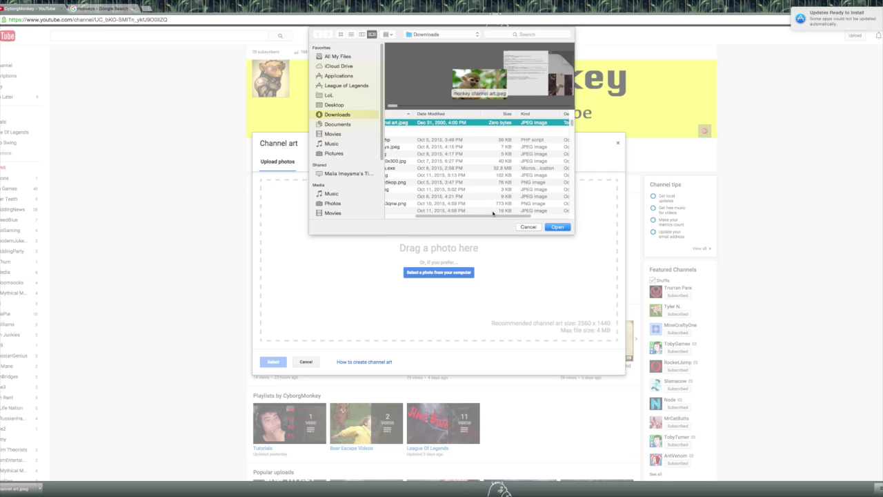
pyautogui.hscroll(-3, 493, 218)
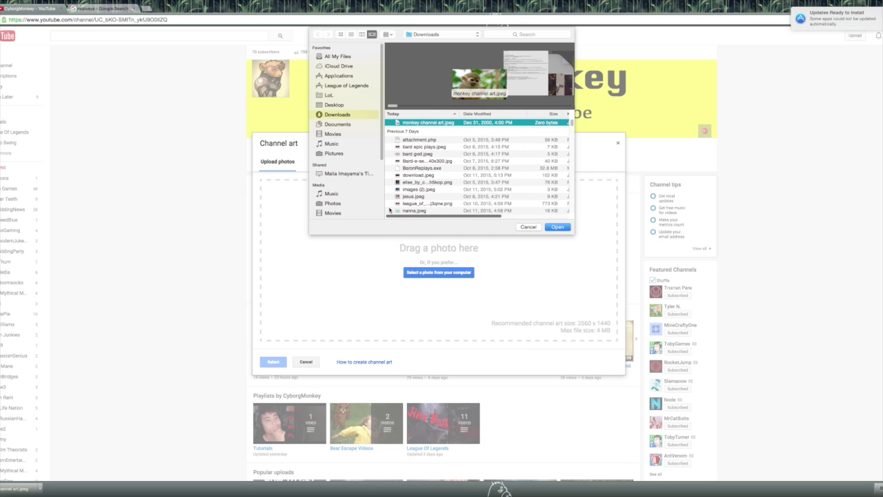
pyautogui.click(569, 230)
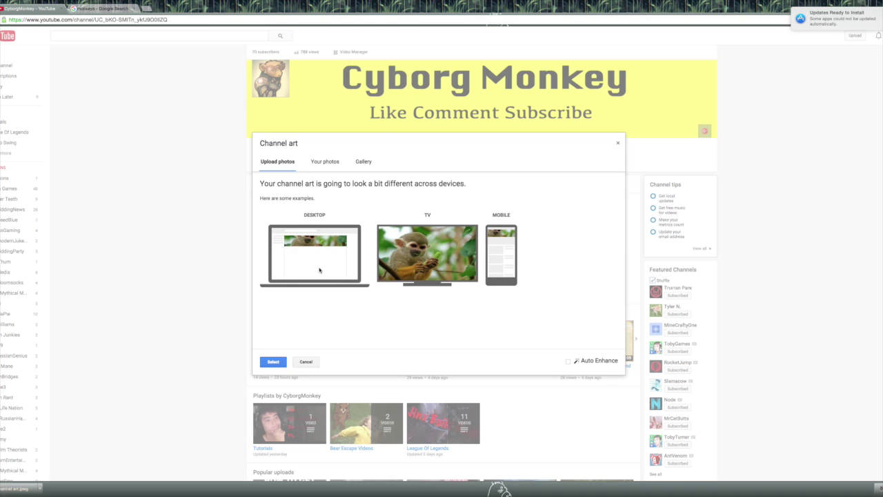
pyautogui.click(273, 361)
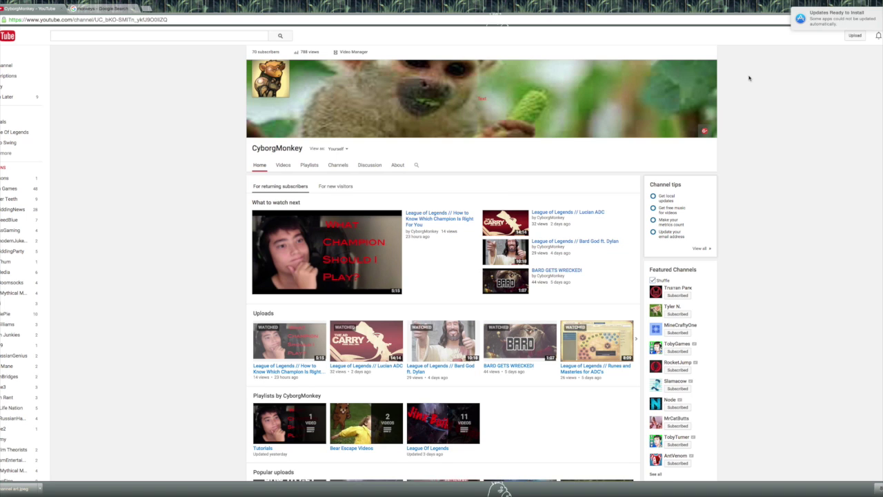
# - Replace the channel art with the yellow Cyborg Monkey banner from a 2015-10-11 album in your own photos
pyautogui.click(710, 67)
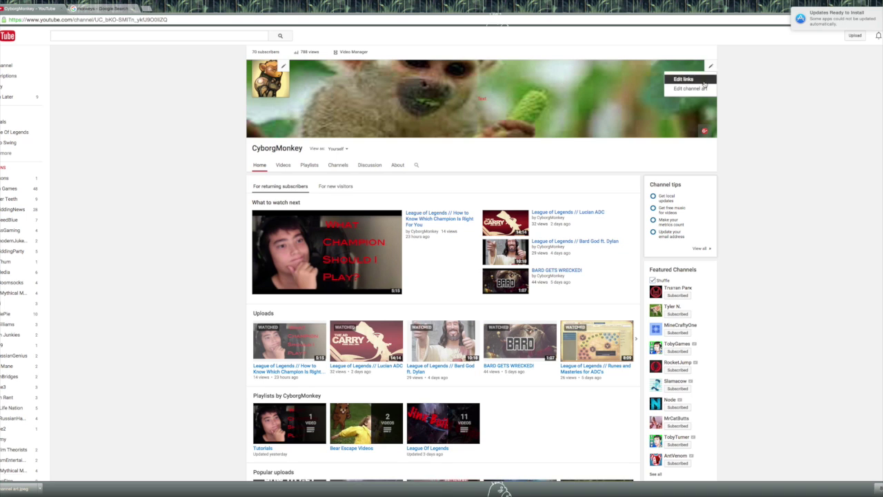
pyautogui.click(700, 89)
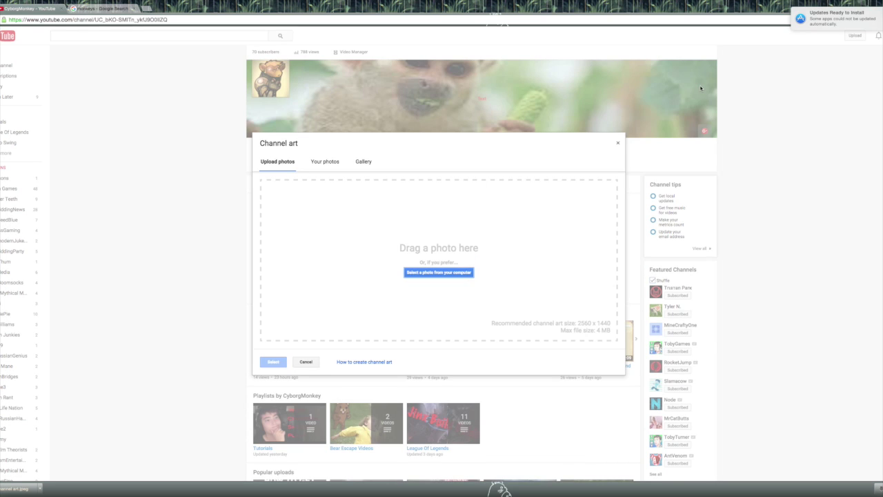
pyautogui.click(327, 162)
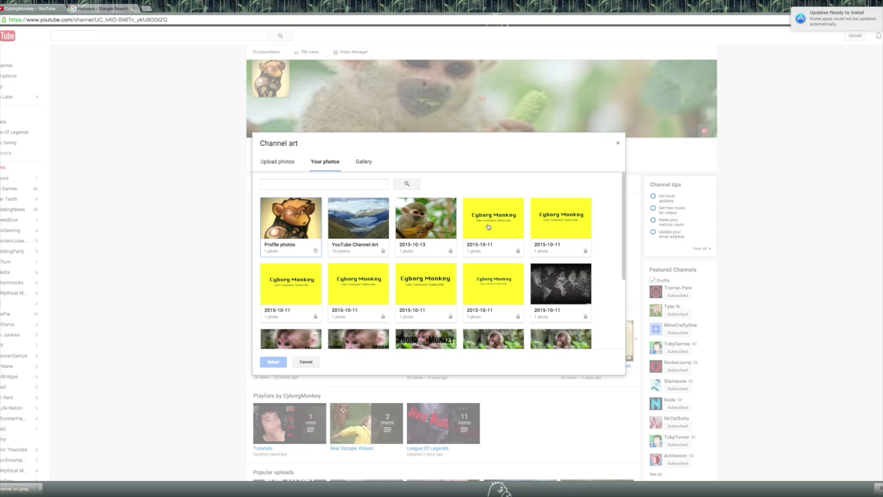
pyautogui.click(493, 238)
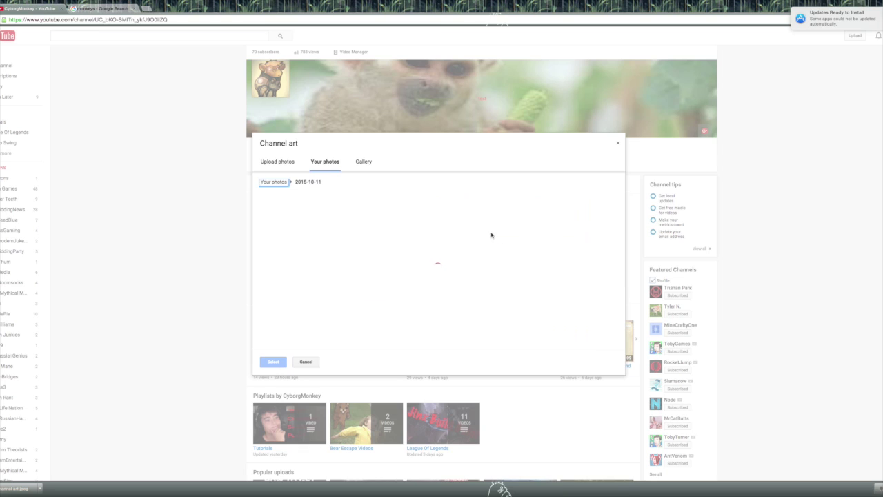
pyautogui.click(288, 217)
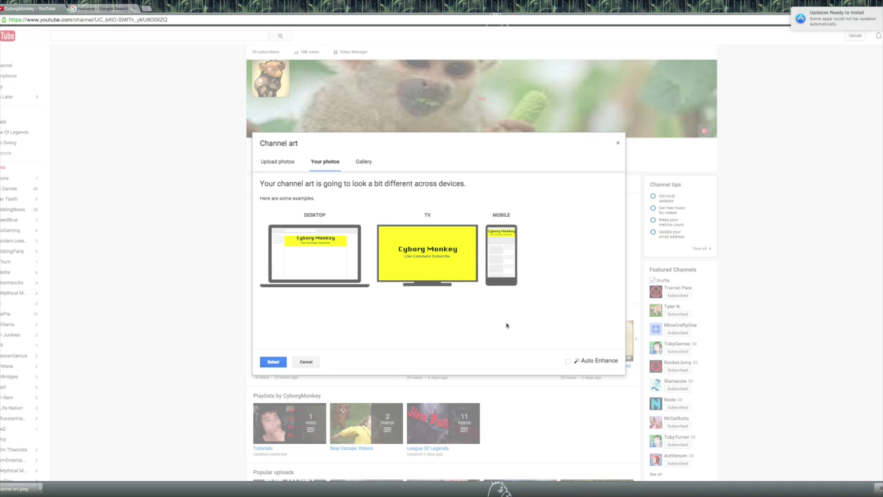
pyautogui.click(275, 364)
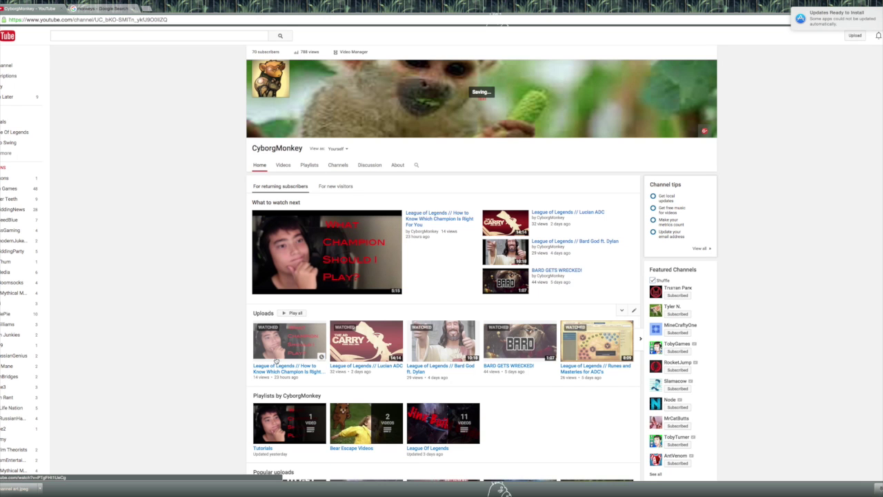